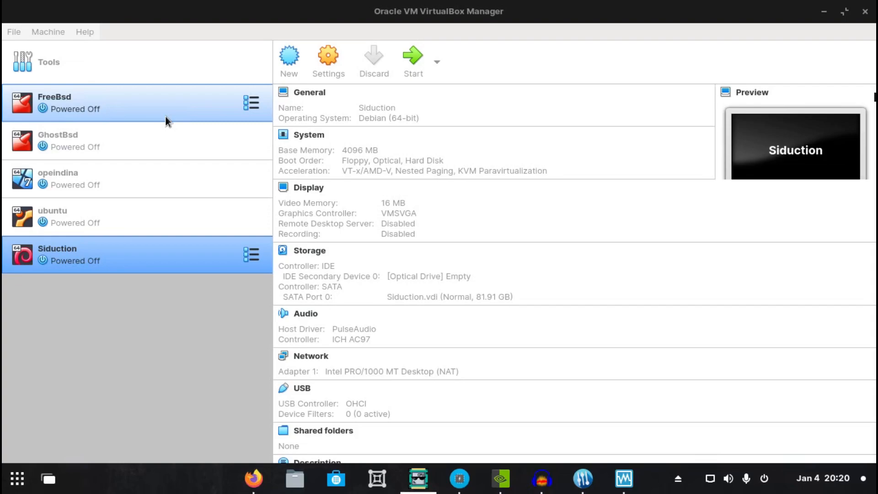
Start an appliance export and choose the opeindina virtual machine as the one to export
click(50, 32)
click(49, 32)
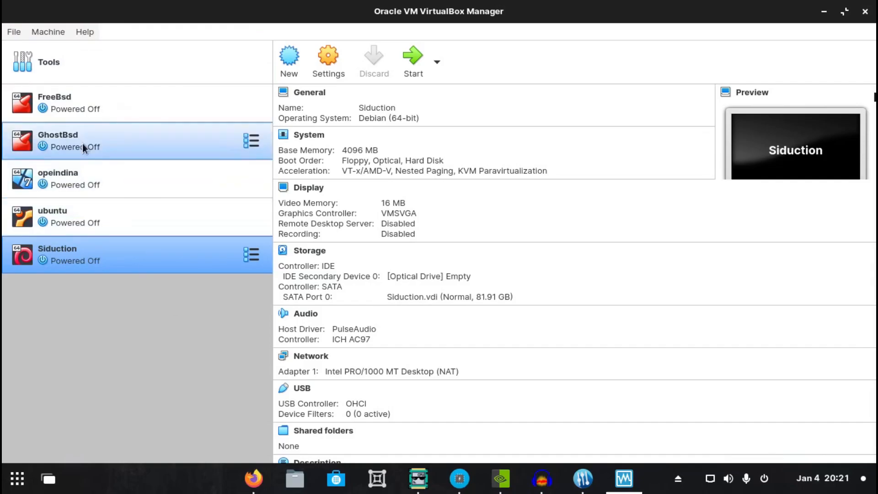
click(13, 32)
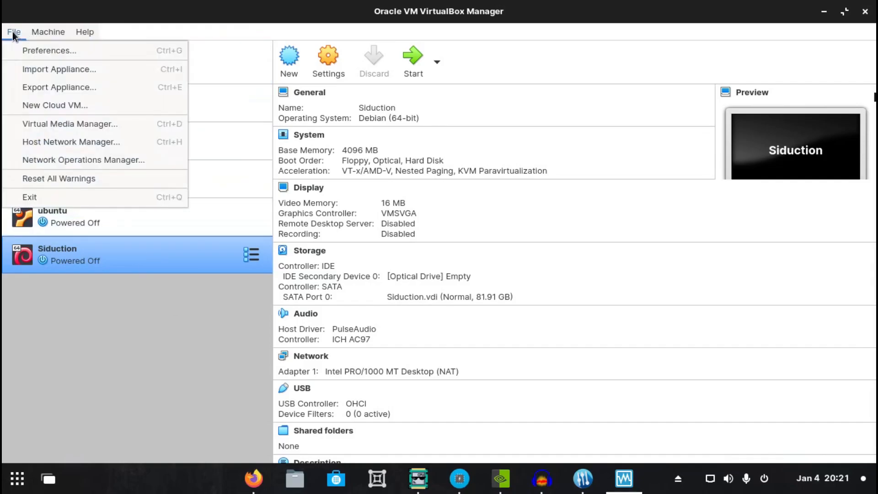
click(30, 86)
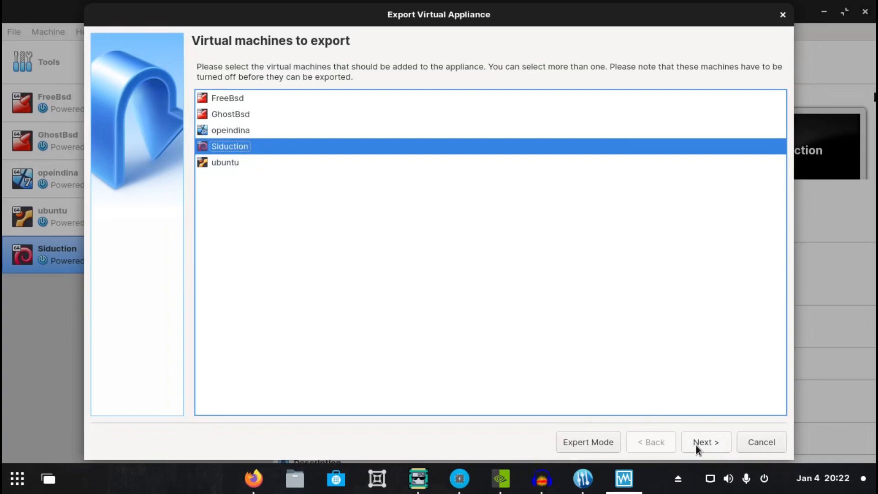
click(210, 131)
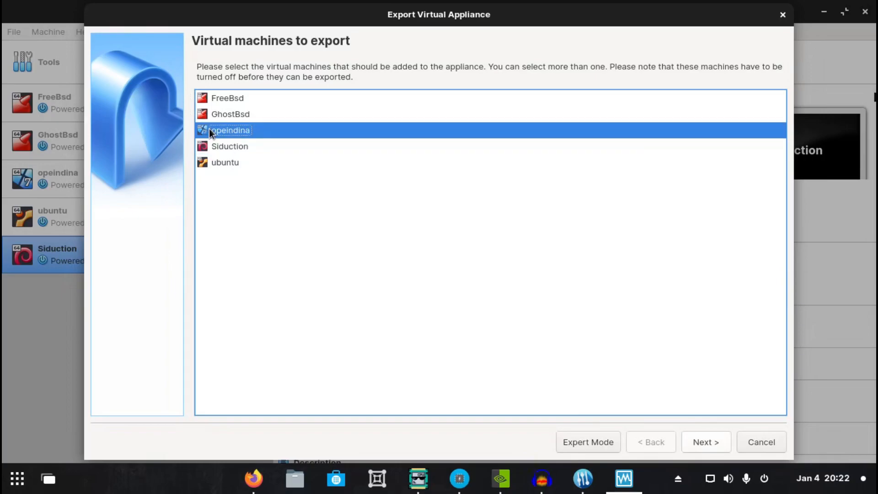
click(715, 444)
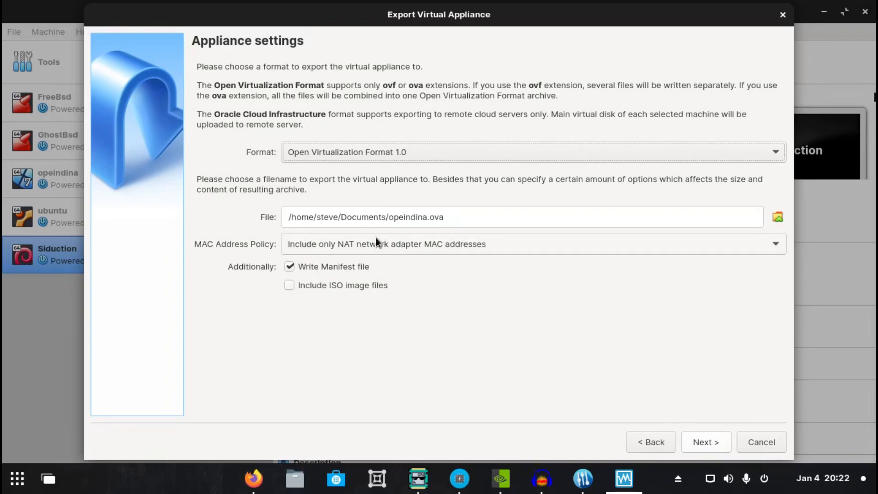
Export the opeindina machine in Open Virtualization Format 1.0 as opeindina.ova in the Documents folder, with the default appliance settings
click(769, 154)
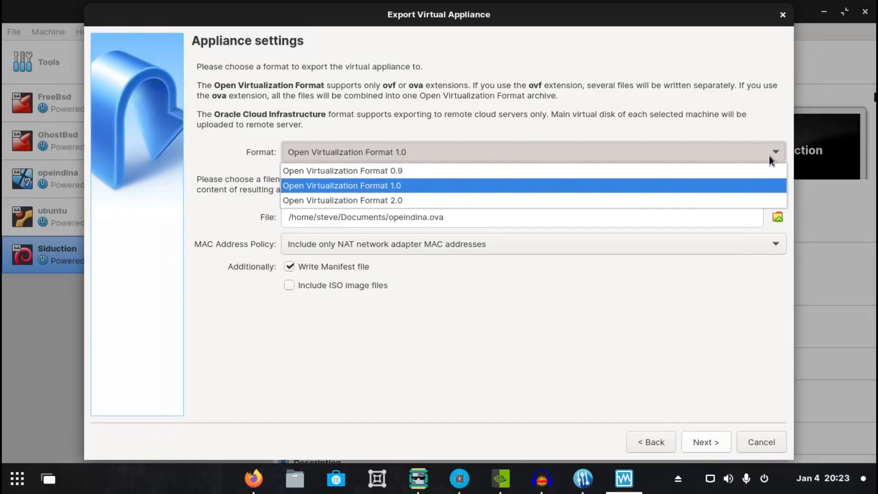
click(654, 111)
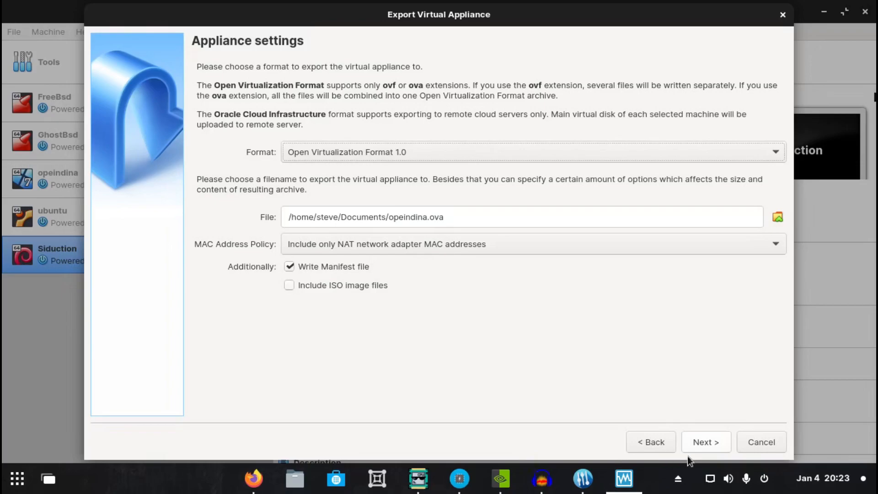
click(710, 442)
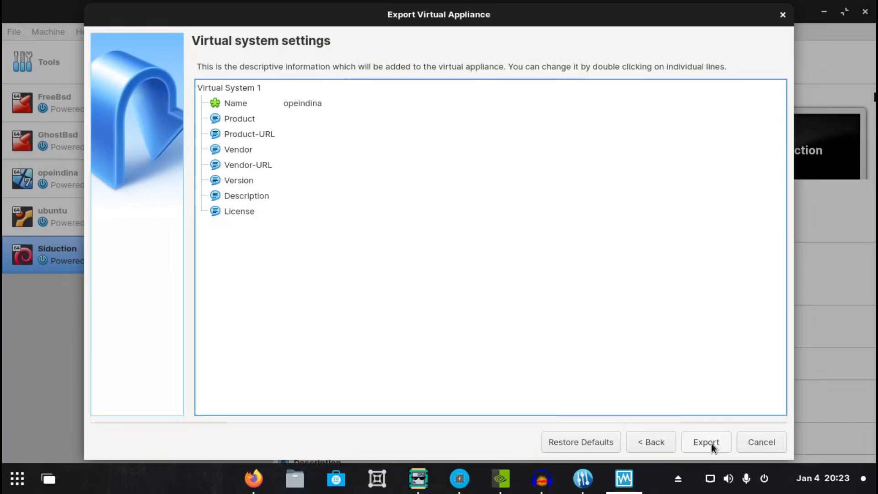
click(712, 443)
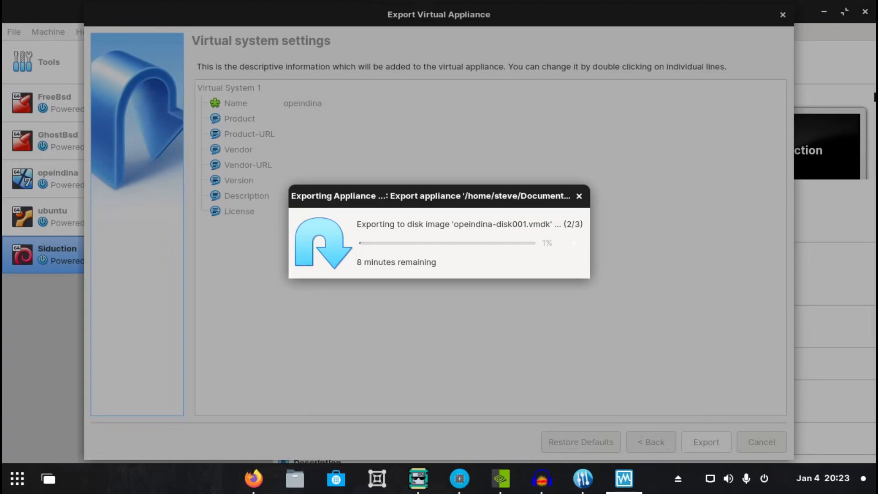
Return to VirtualBox Manager and remove the Siduction virtual machine, deleting all its files
key(alt+Tab)
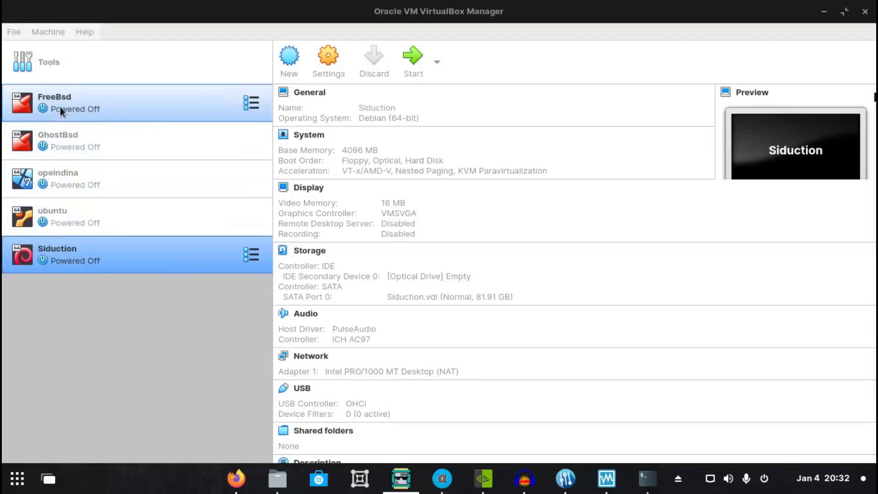
click(51, 29)
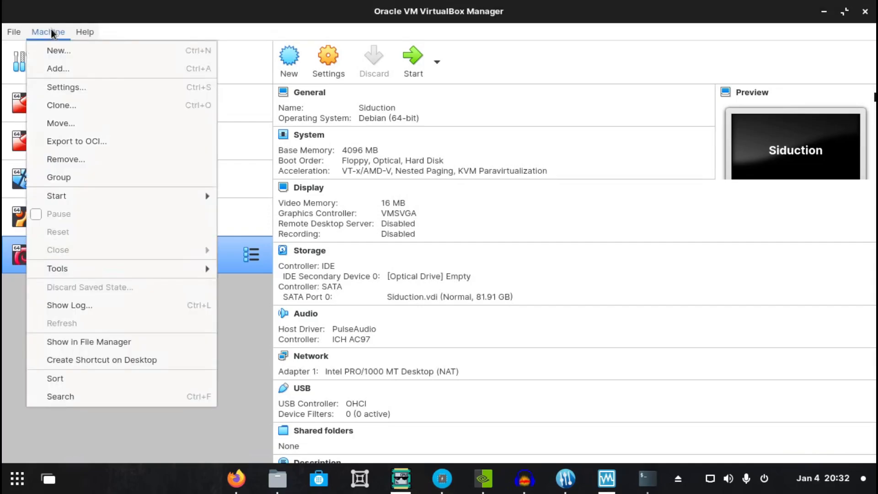
click(68, 160)
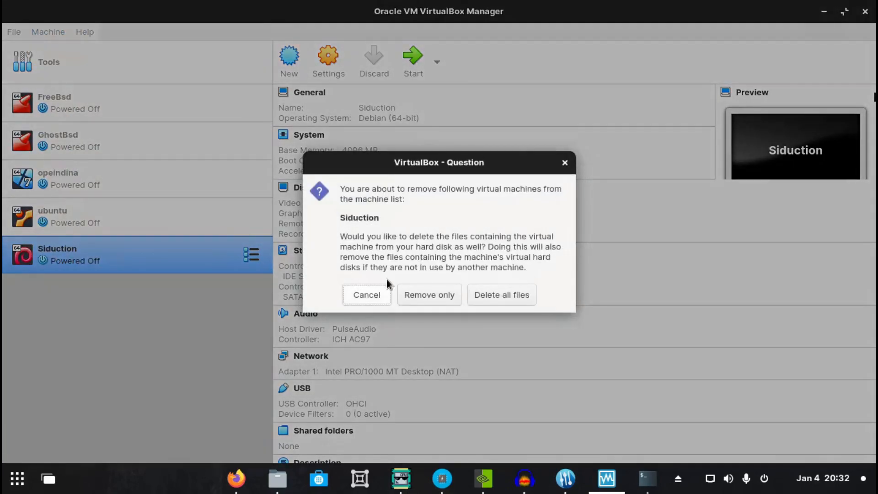
click(491, 295)
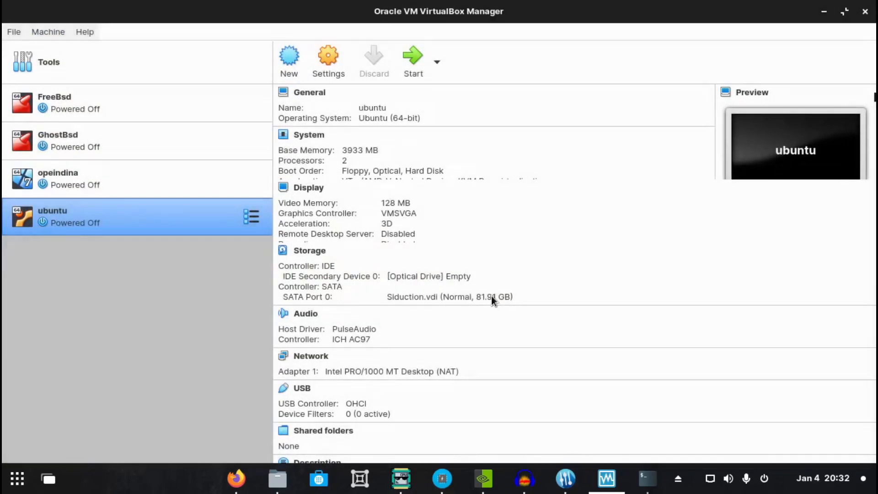
Remove the ubuntu virtual machine and delete all its files from disk
click(48, 31)
click(62, 158)
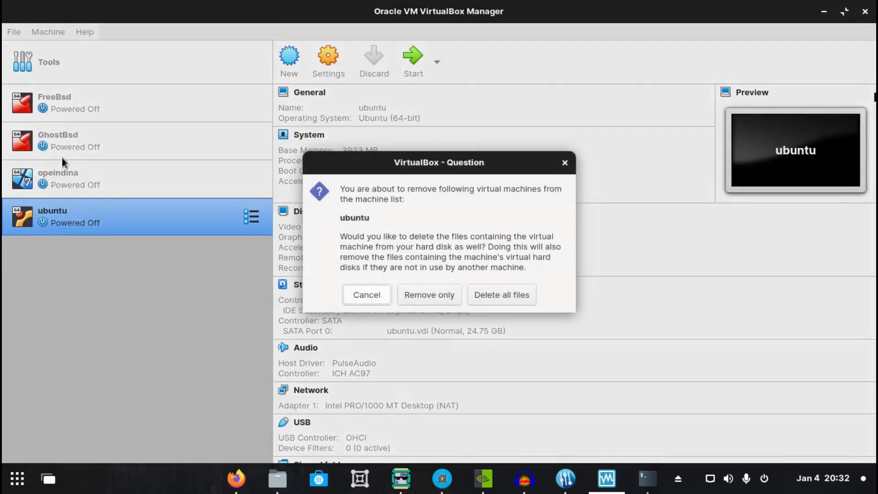
click(508, 296)
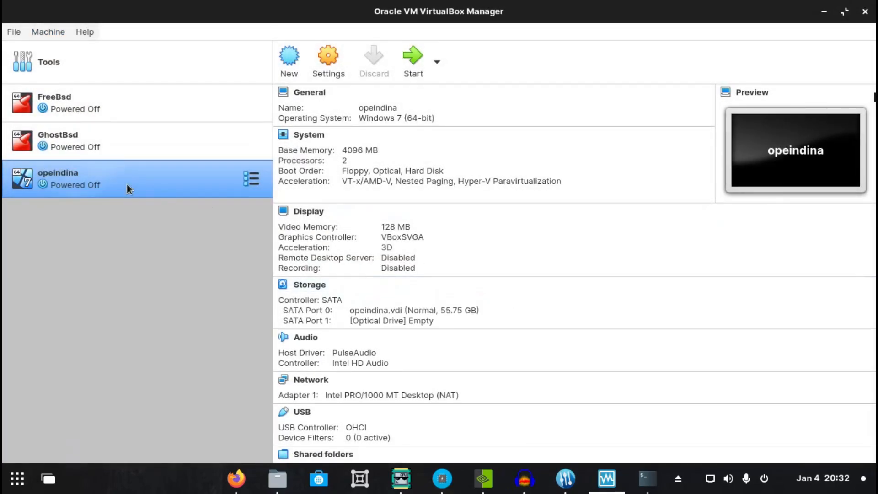
Export the GhostBsd virtual machine in Open Virtualization Format 1.0 as GhostBsd.ova in the Documents folder
click(63, 136)
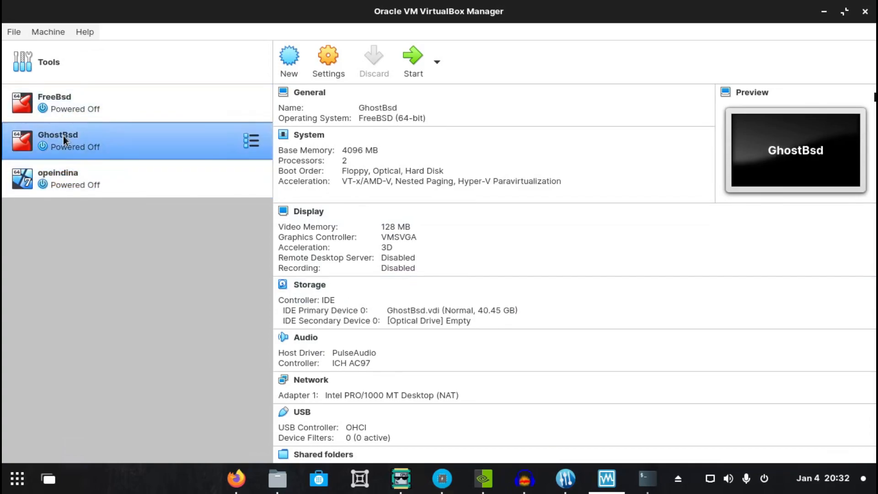
click(16, 33)
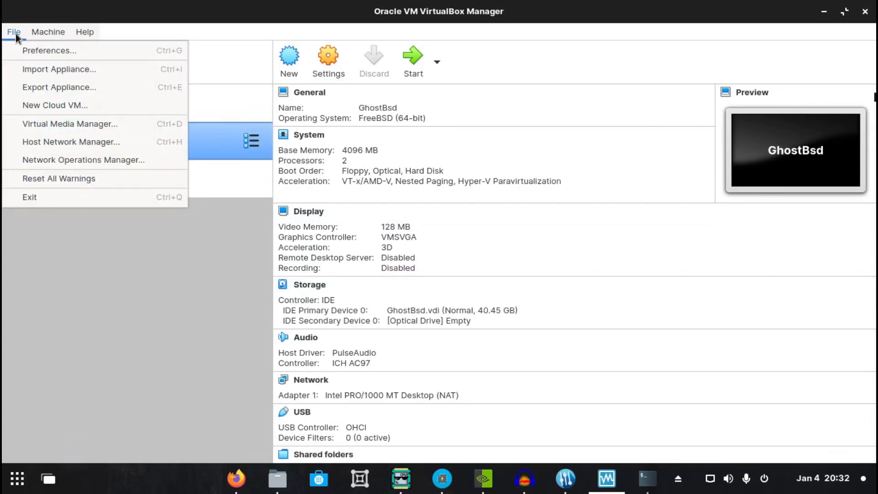
click(18, 89)
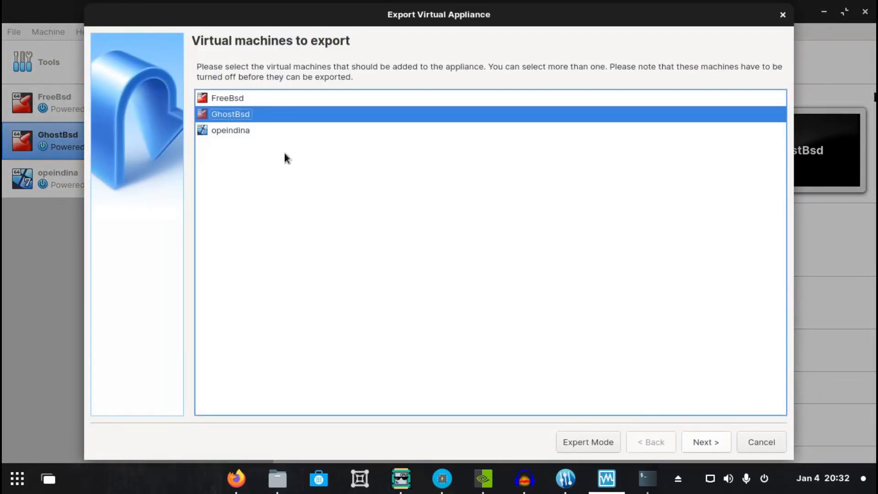
click(713, 442)
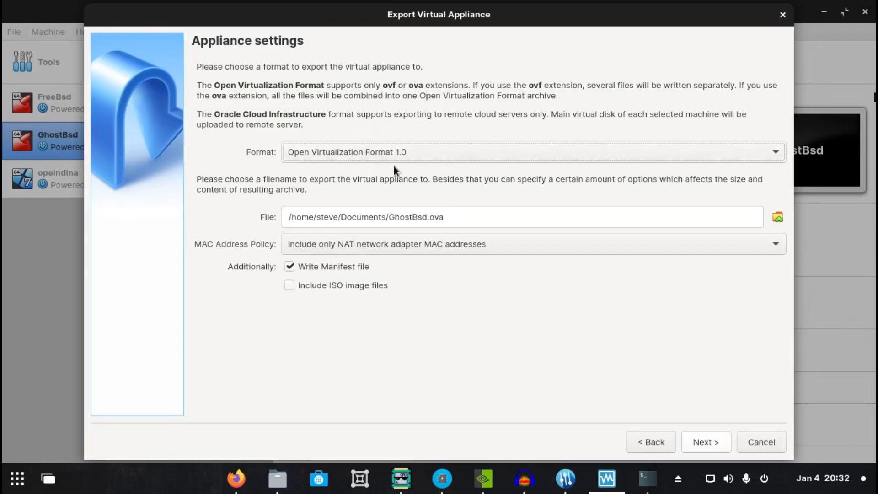
click(714, 442)
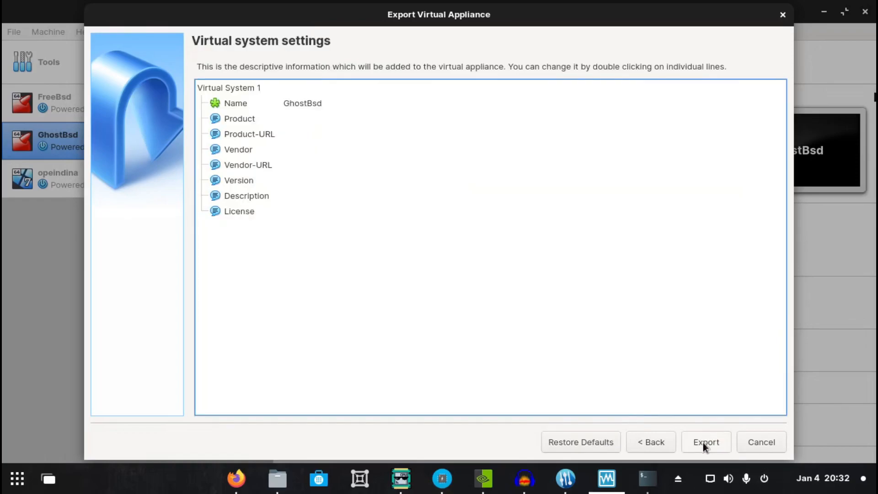
click(703, 443)
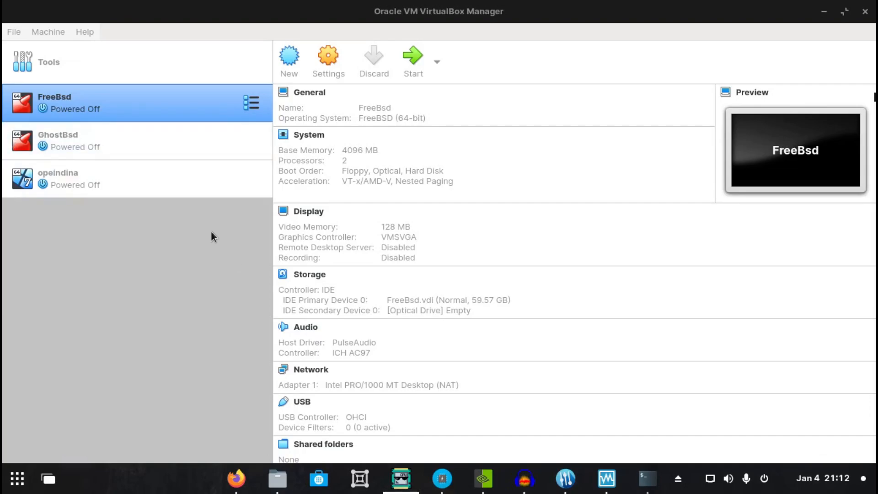
Remove the FreeBsd virtual machine and delete all its files from disk
click(40, 32)
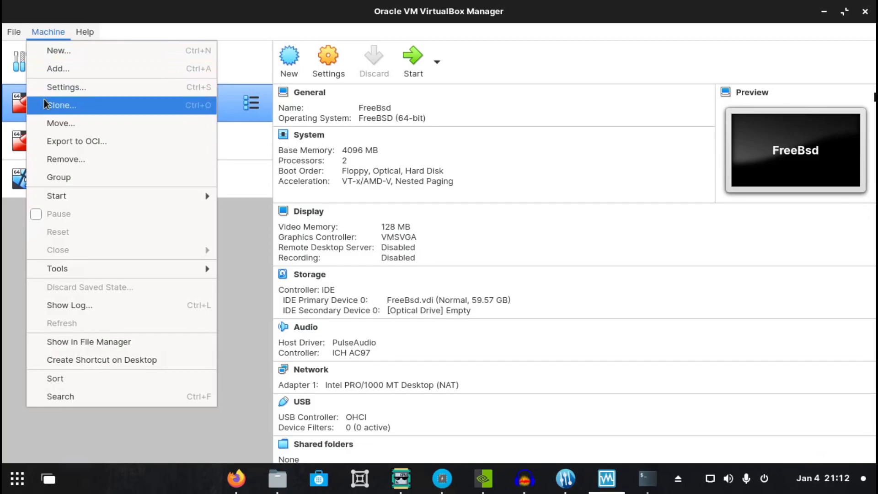
click(67, 160)
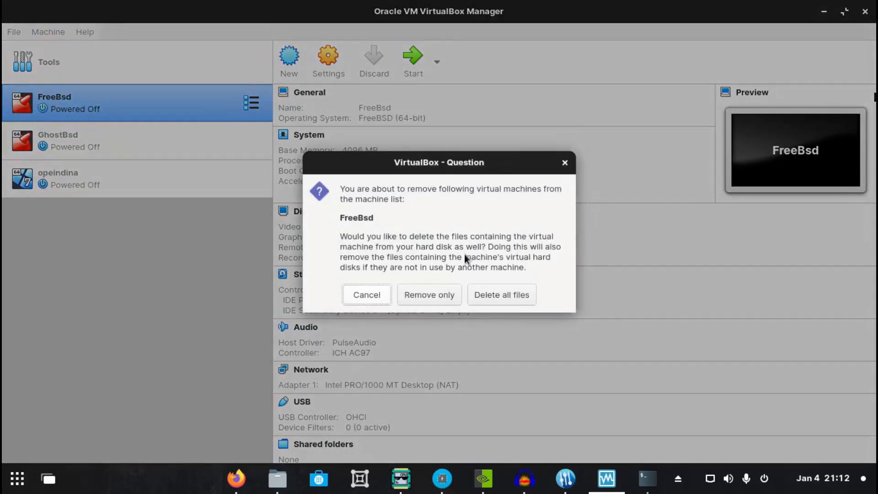
click(494, 296)
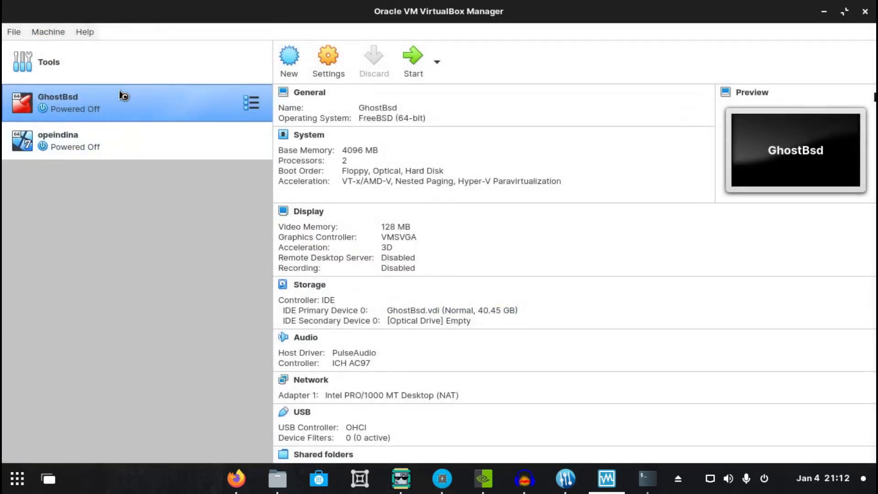
Remove the GhostBsd virtual machine and delete all its files from disk
click(44, 31)
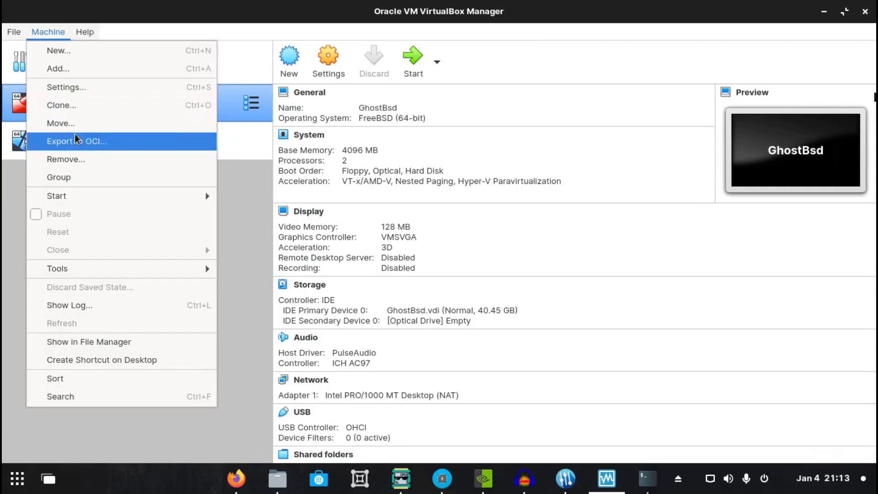
click(77, 159)
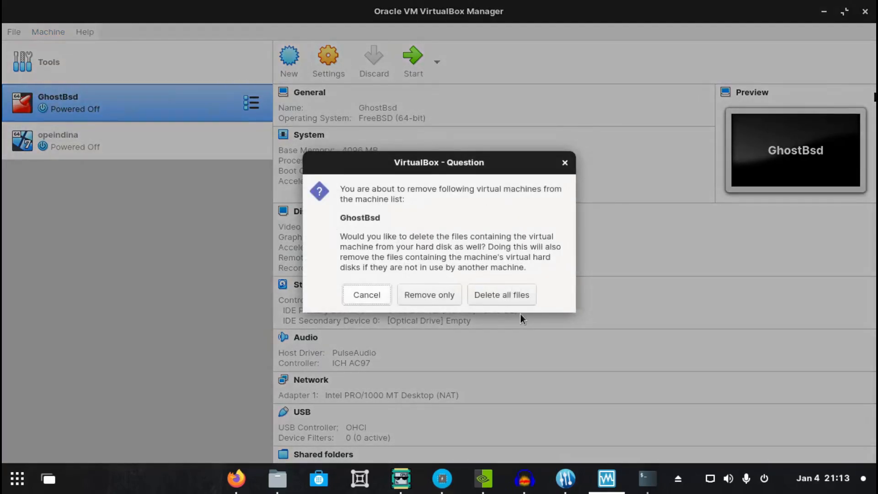
click(502, 295)
Remove the opeindina virtual machine and delete all its files from disk
click(48, 31)
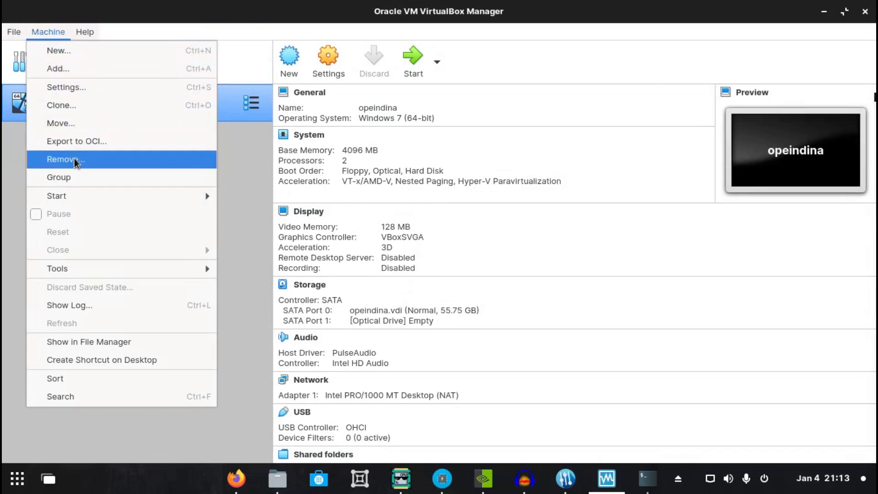
click(74, 159)
click(506, 295)
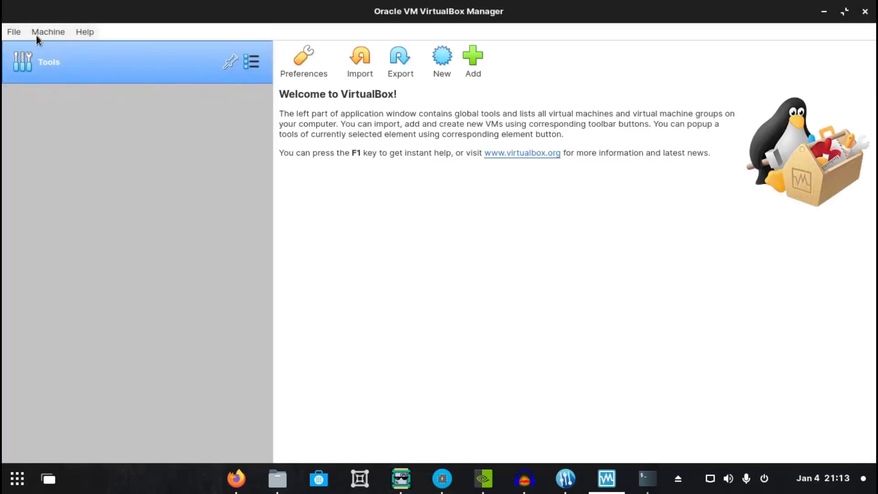
Start importing a virtual appliance into the emptied machine list
click(13, 32)
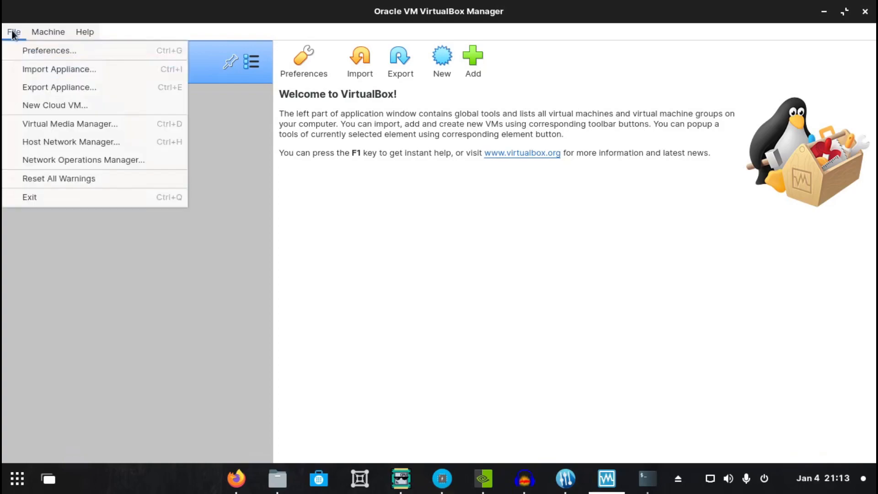
click(21, 68)
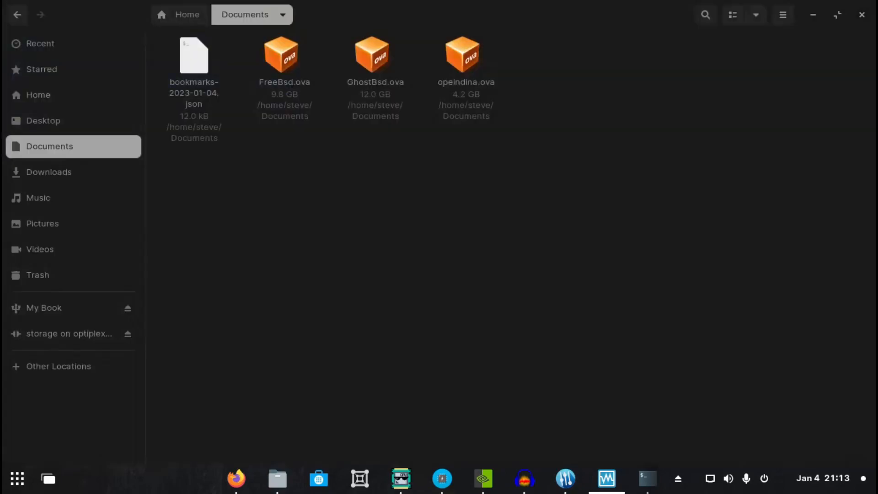
Move the VirtualBox Manager window aside and minimize it to view the exported .ova files in the Documents folder
drag(2, 196, 575, 145)
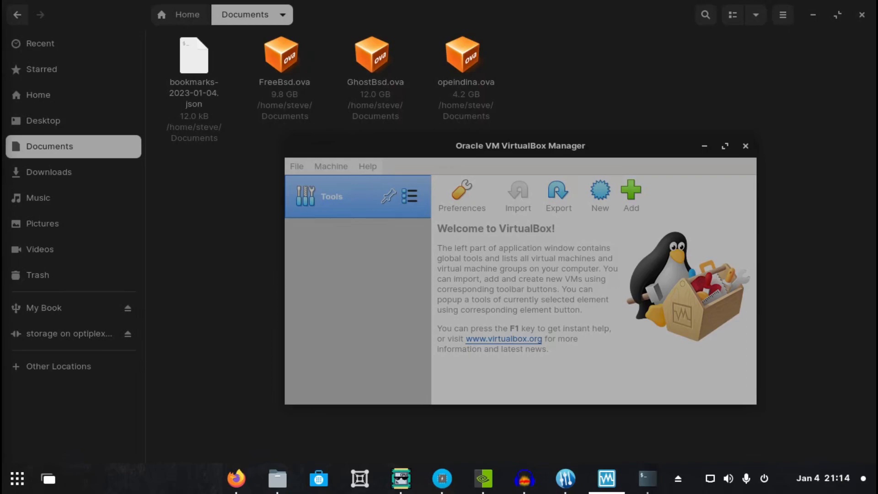
drag(1, 240, 583, 346)
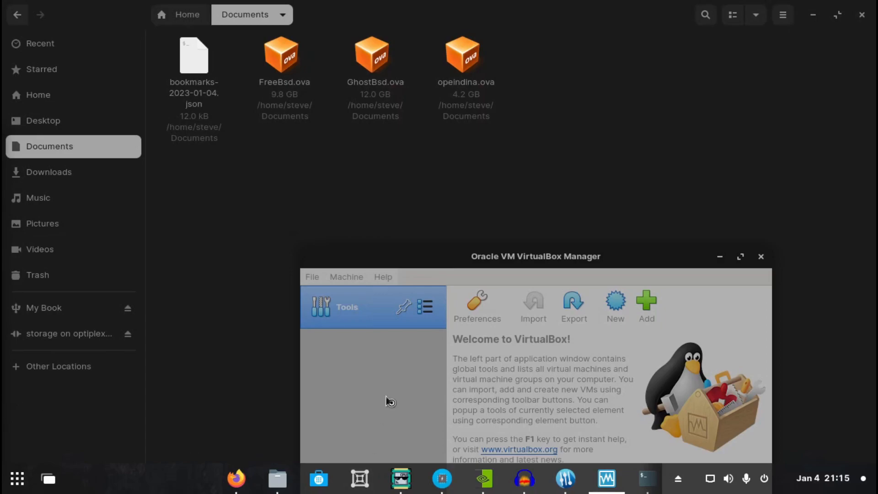
drag(583, 256, 532, 96)
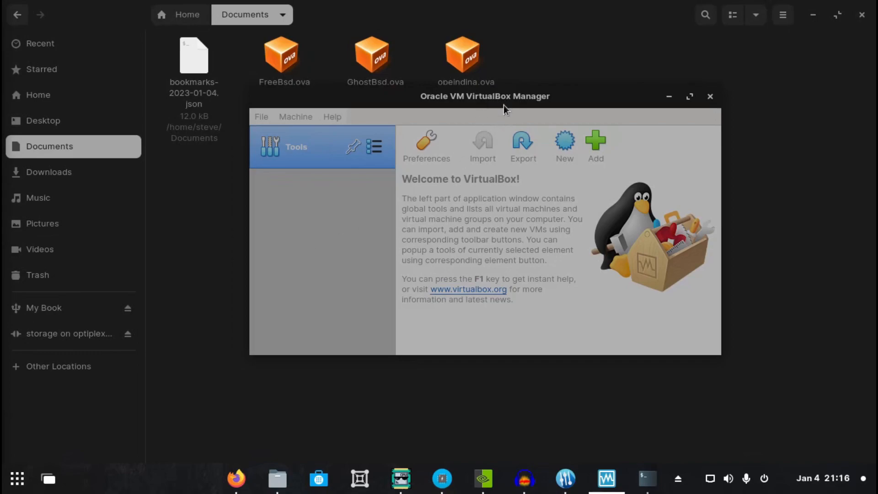
click(673, 97)
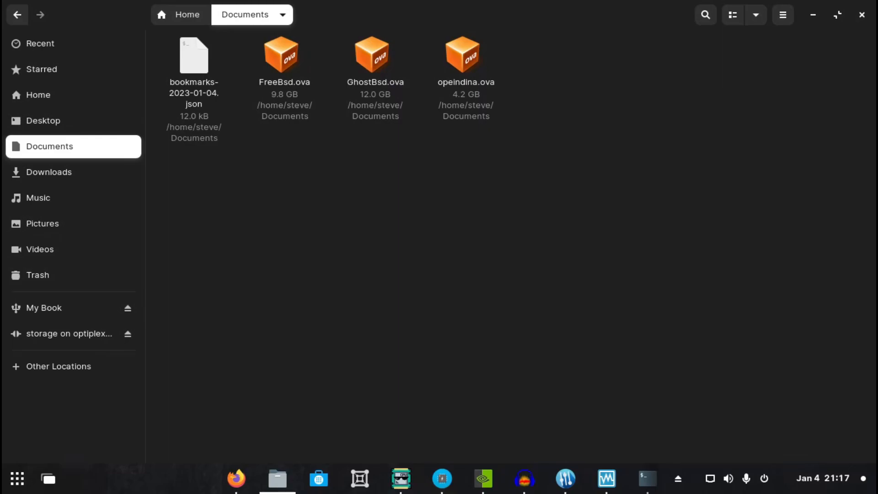
key(alt+Tab)
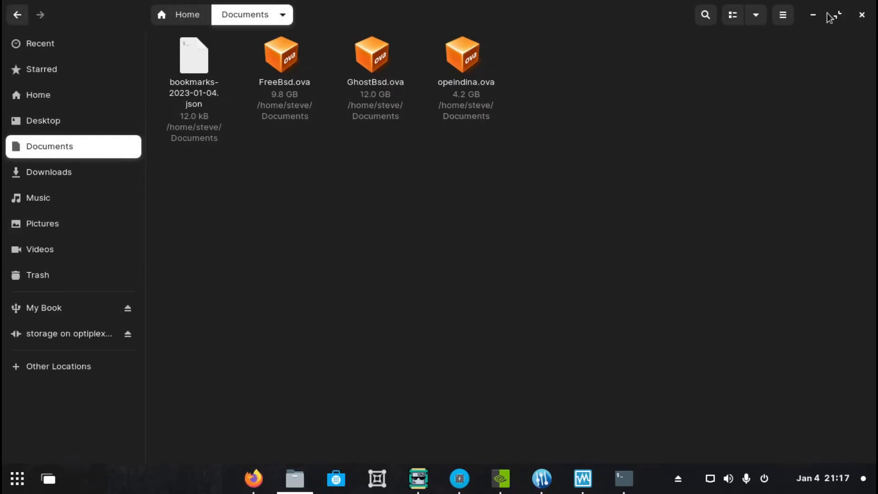
Minimize the file manager, switch to Firefox and view the Seong's Seongs YouTube channel with its video list
click(813, 15)
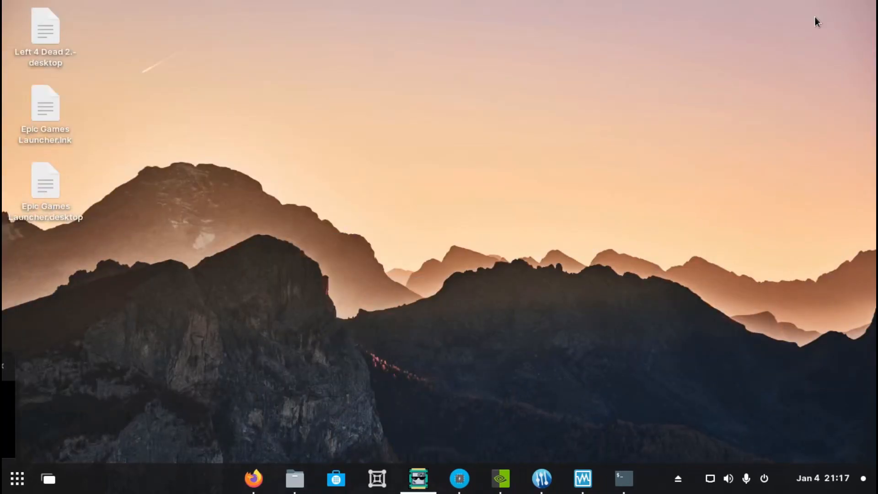
click(251, 479)
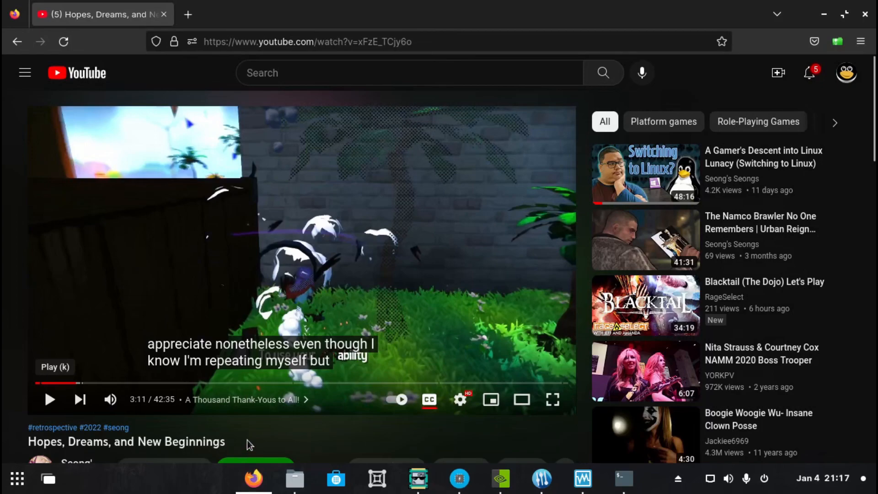
scroll(250, 442, down, 5)
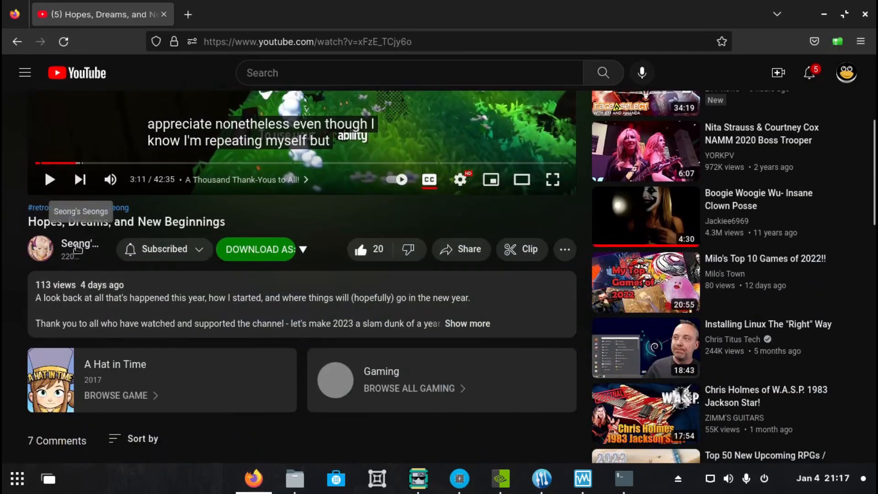
click(78, 250)
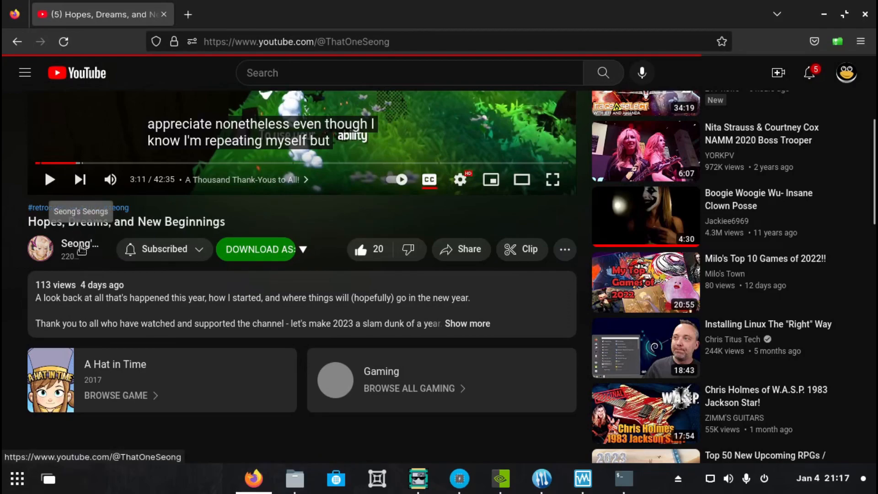
click(81, 249)
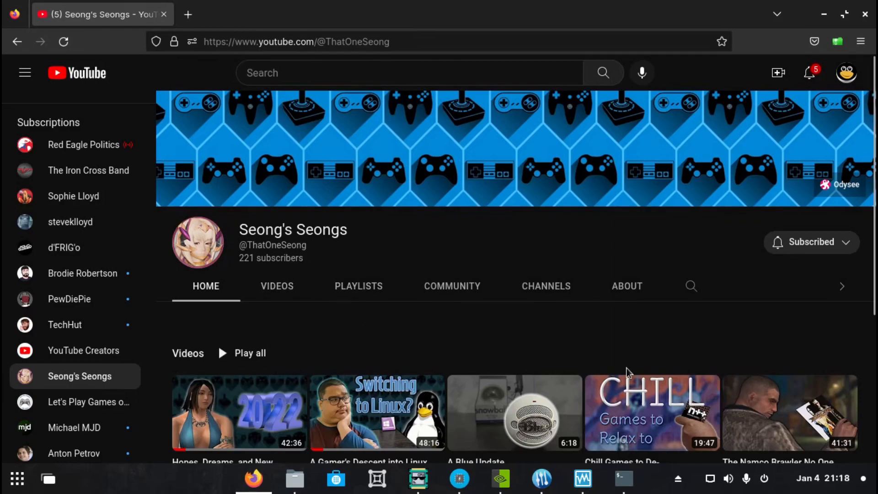
scroll(641, 368, down, 4)
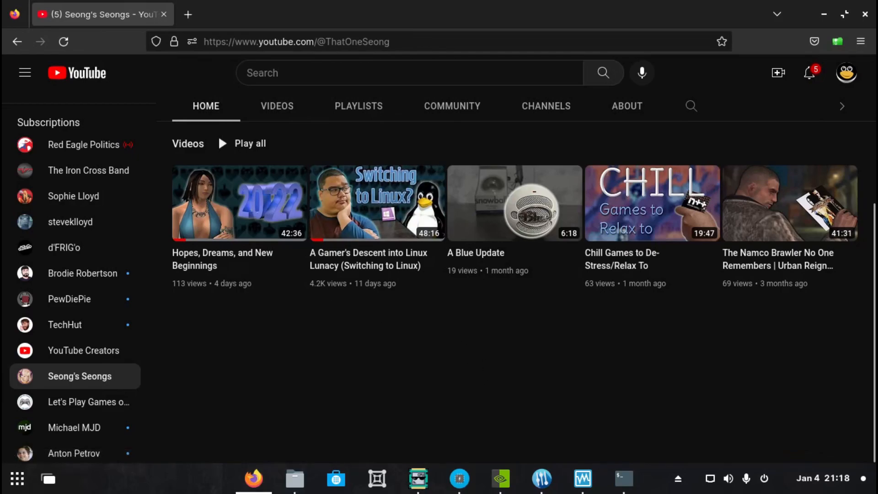
Bring the GPU Screen Recorder window from the other display and place it over the corner of the browser
key(alt+Tab)
drag(1, 191, 689, 133)
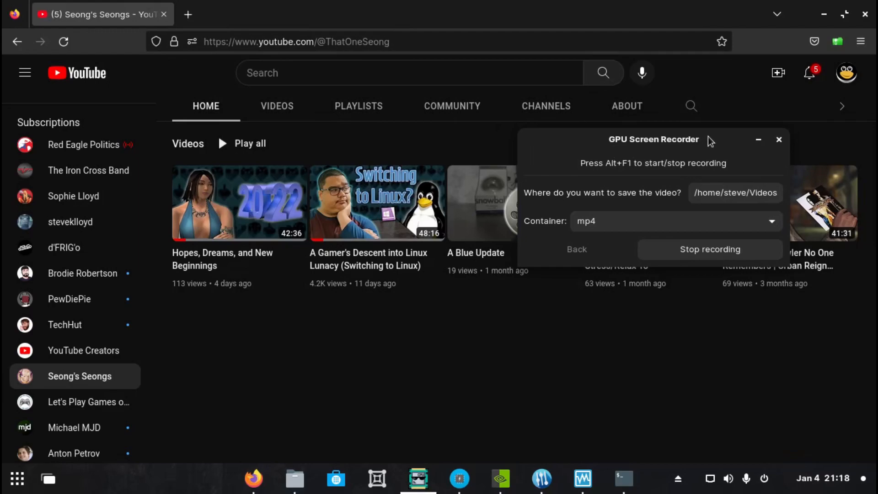
drag(708, 136, 796, 23)
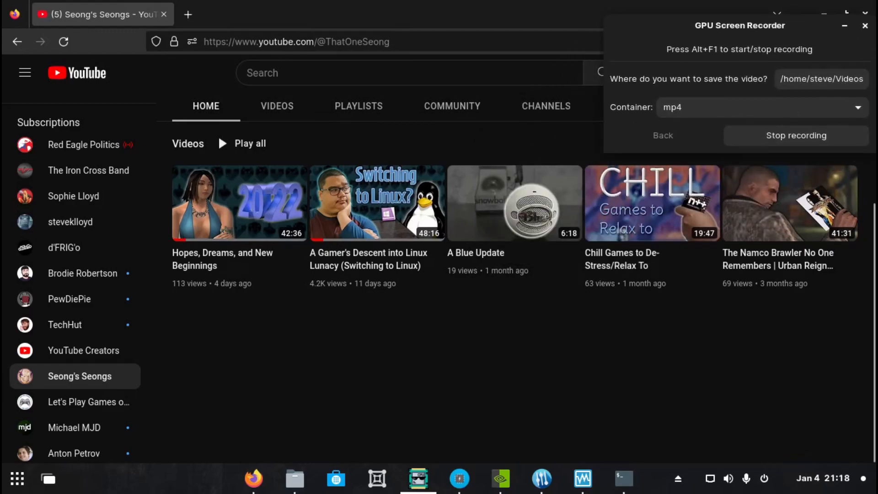
Bring NVIDIA X Server Settings and the htop terminal beside the recorder to examine GPU, CPU and memory usage
drag(0, 320, 672, 100)
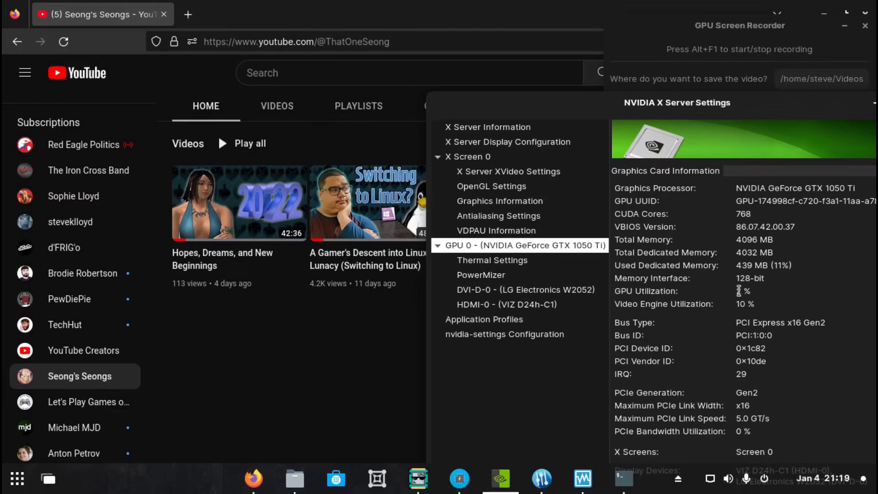
drag(0, 302, 243, 22)
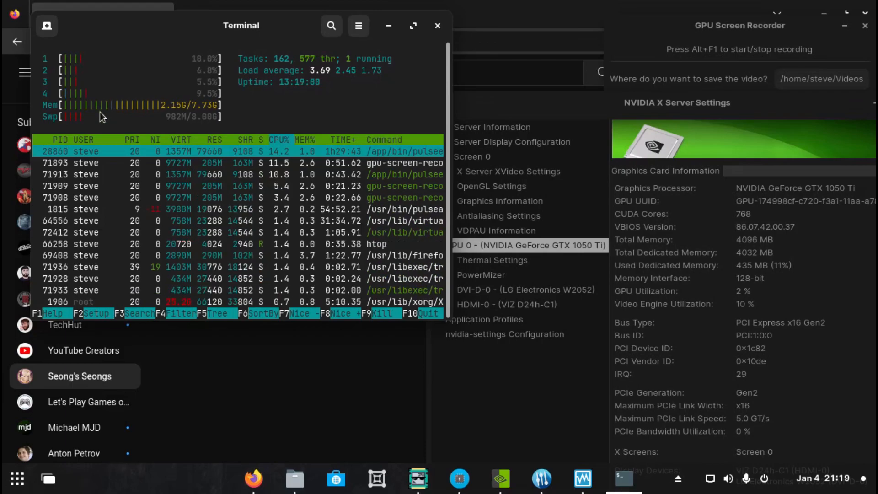
click(685, 79)
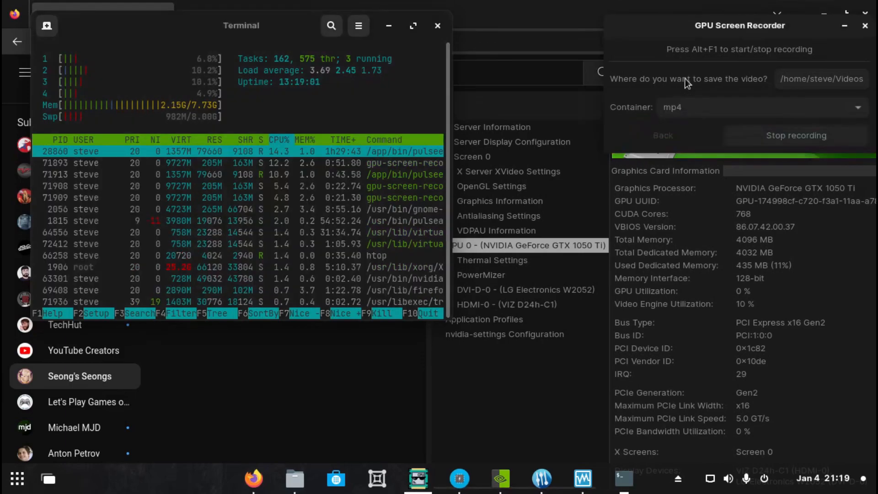
click(675, 165)
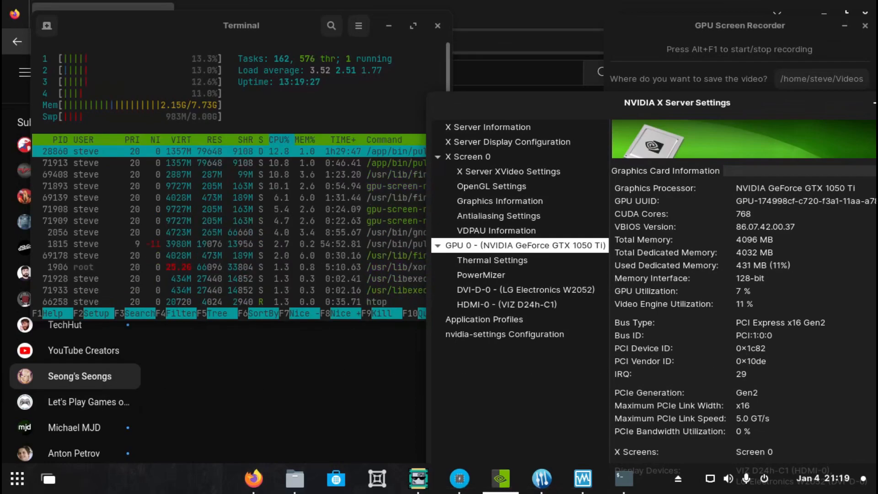
key(alt+Tab)
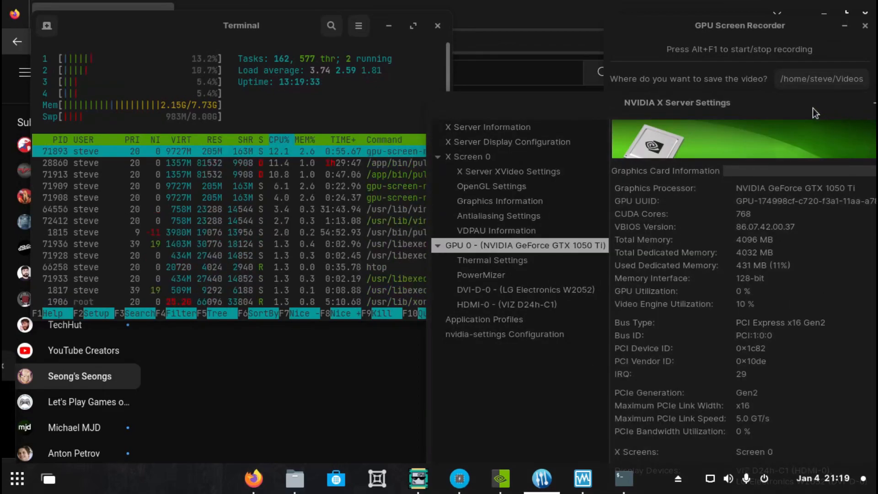
Move the NVIDIA X Server Settings, Terminal and GPU Screen Recorder windows back to the other display
drag(777, 104, 377, 130)
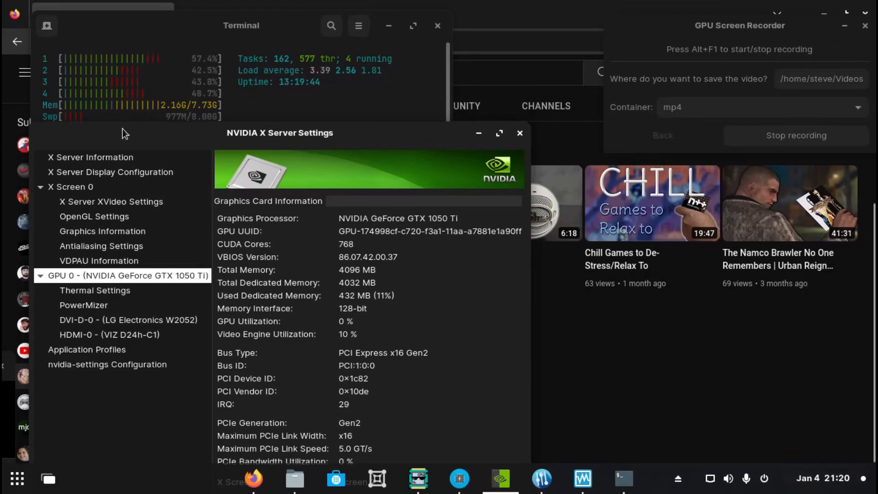
drag(314, 133, 0, 183)
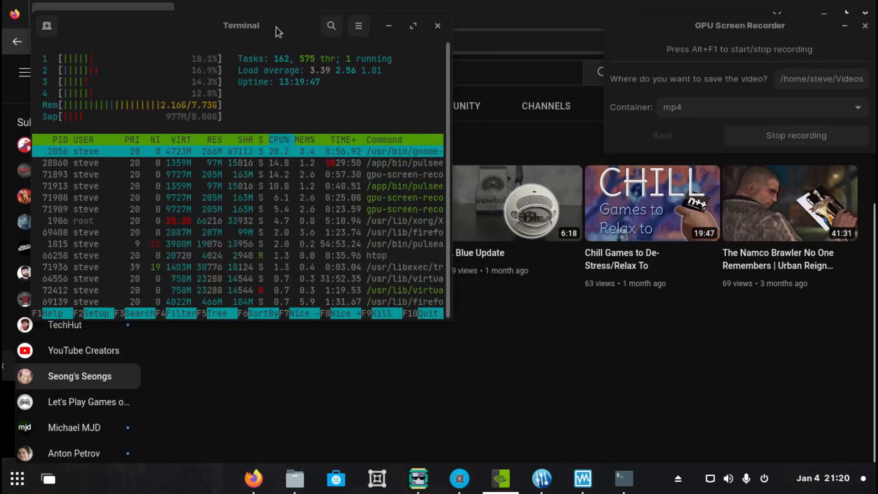
drag(276, 26, 0, 45)
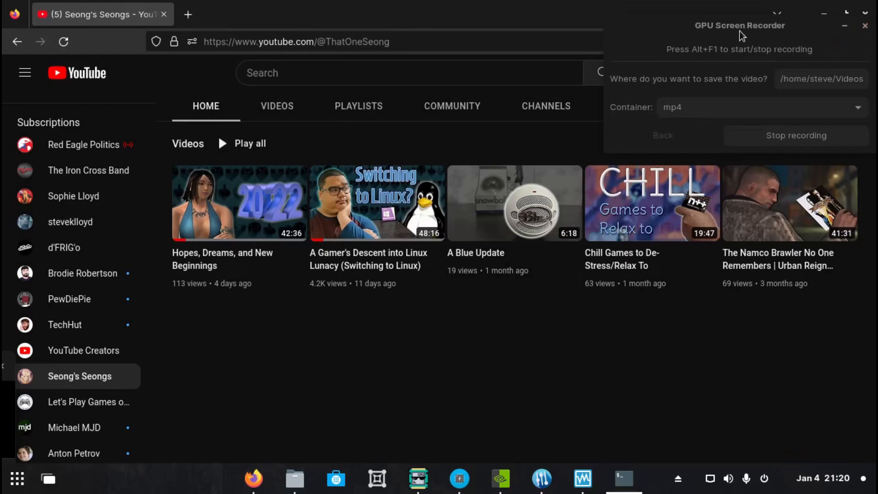
drag(717, 27, 2, 211)
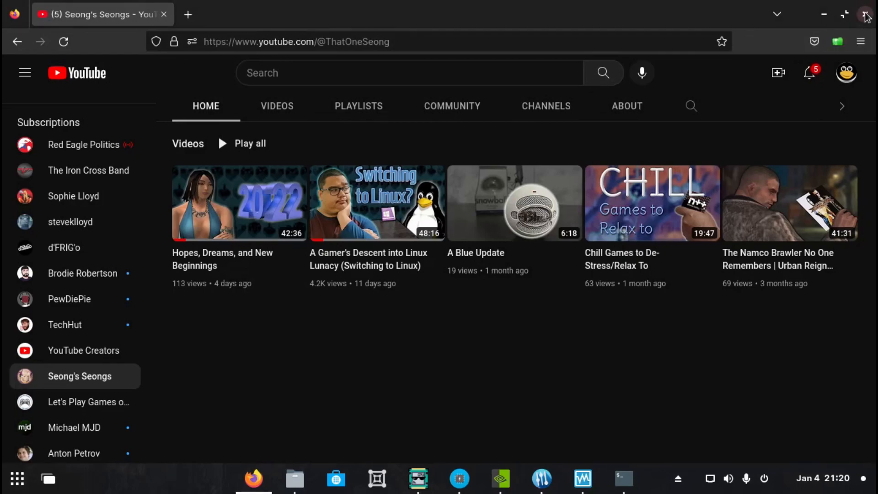
Close Firefox and switch back to Oracle VM VirtualBox Manager
click(865, 14)
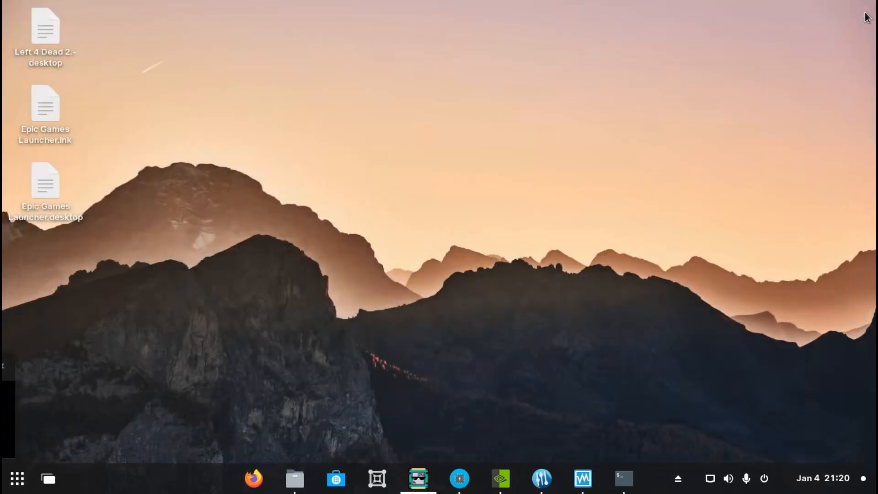
click(582, 480)
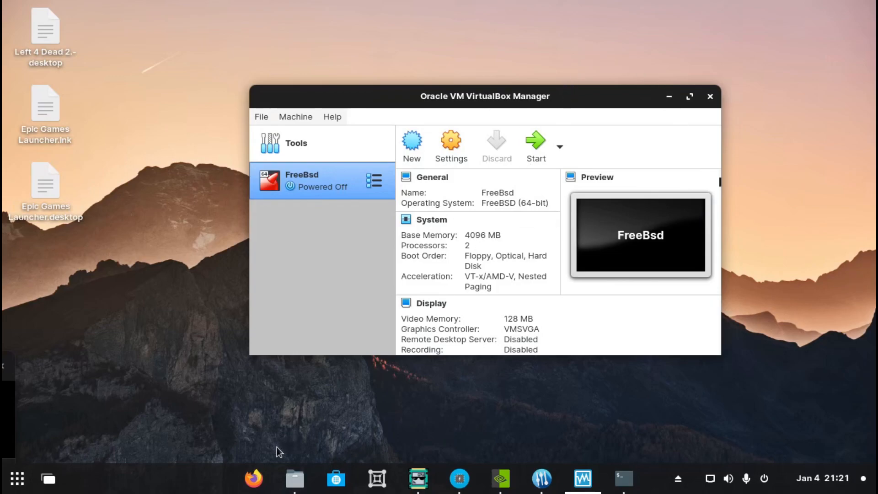
Reopen Firefox to examine its bookmarks list and saved logins, then close the browser
click(254, 478)
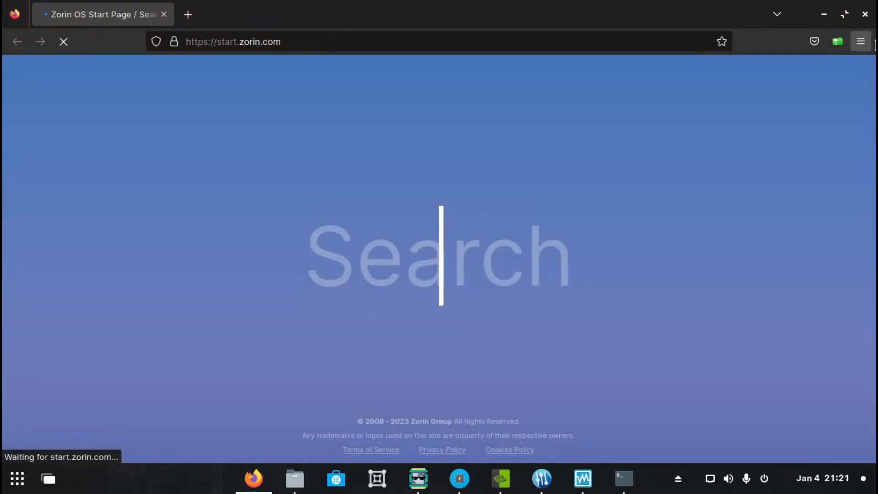
click(861, 42)
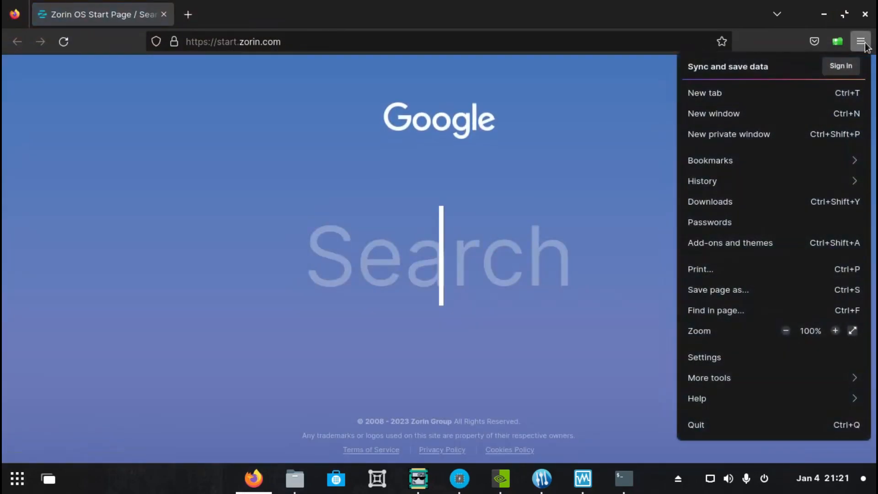
click(775, 164)
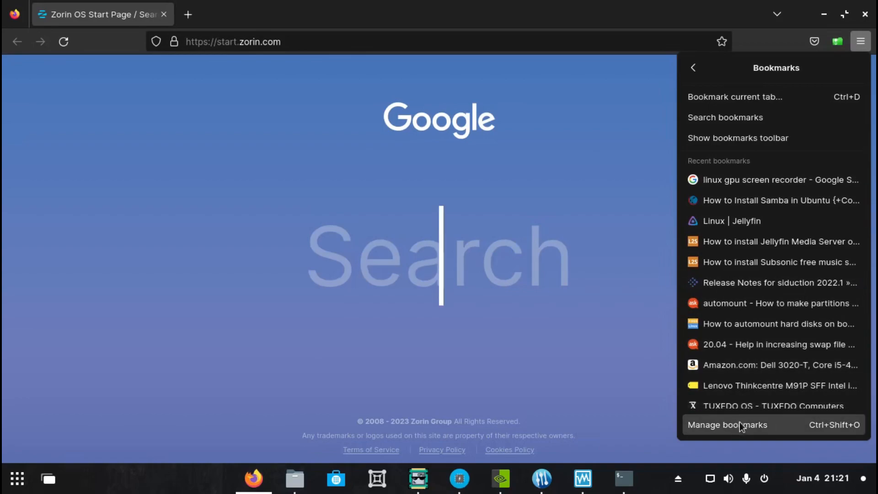
click(860, 46)
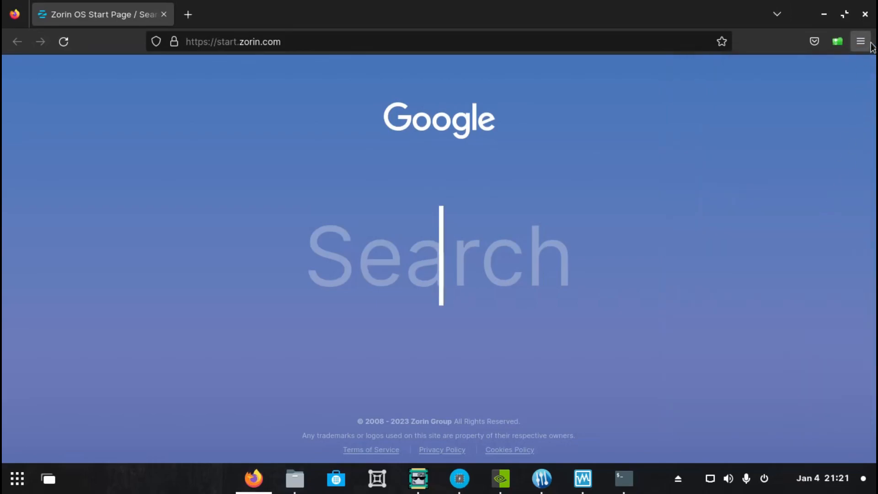
click(868, 44)
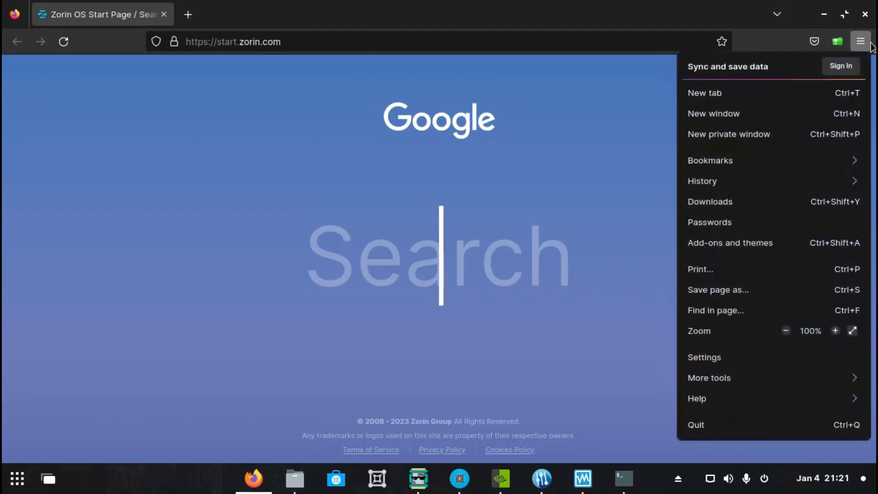
click(727, 222)
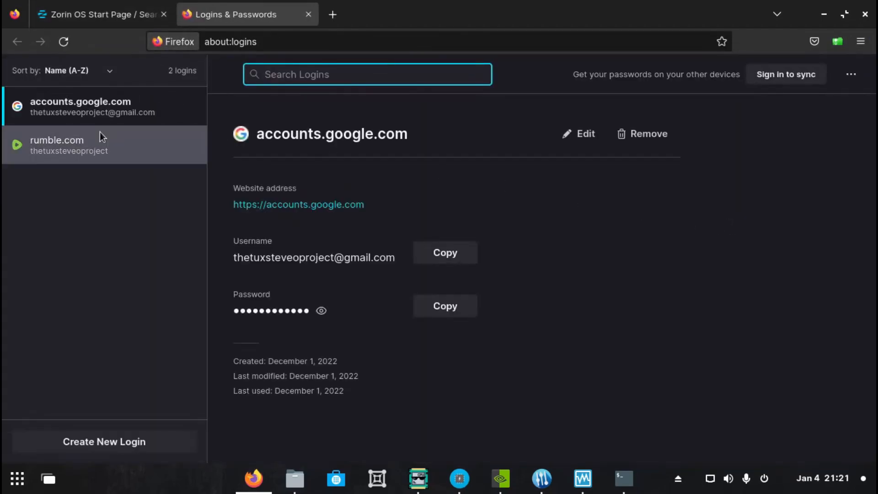
click(865, 13)
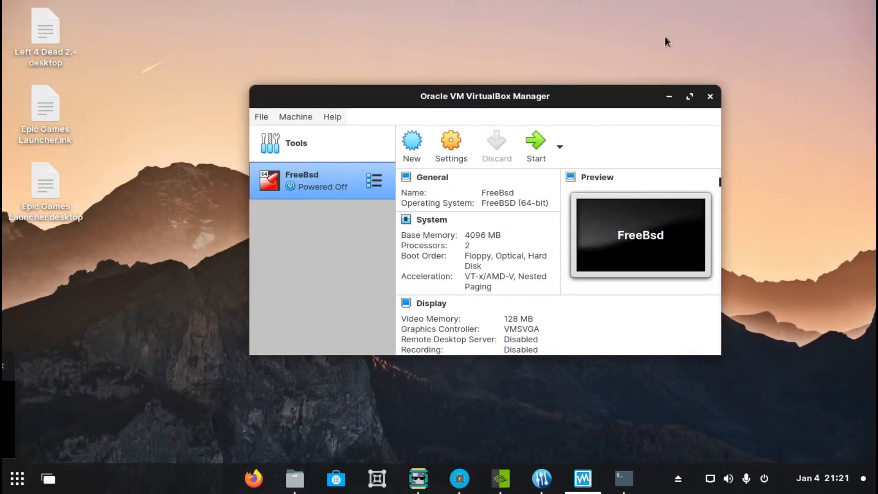